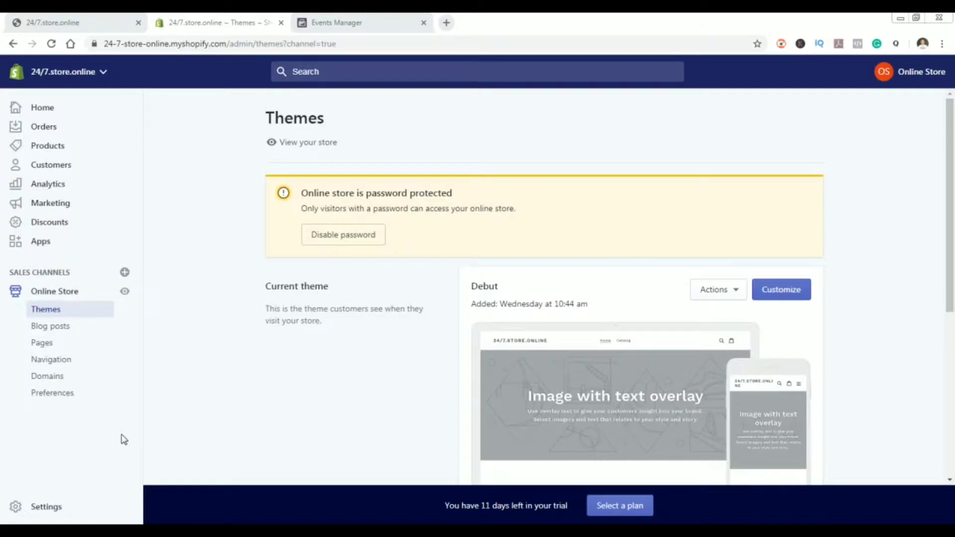
# Step: Add the Facebook Shop sales channel and connect the Facebook account, allowing Shopify to manage and publish as the DAGE page
pyautogui.click(125, 272)
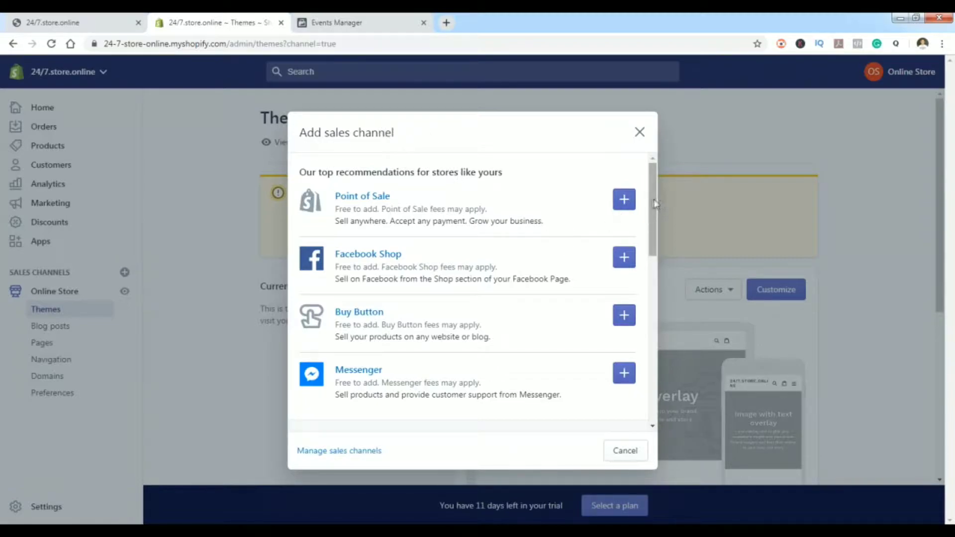
pyautogui.click(625, 262)
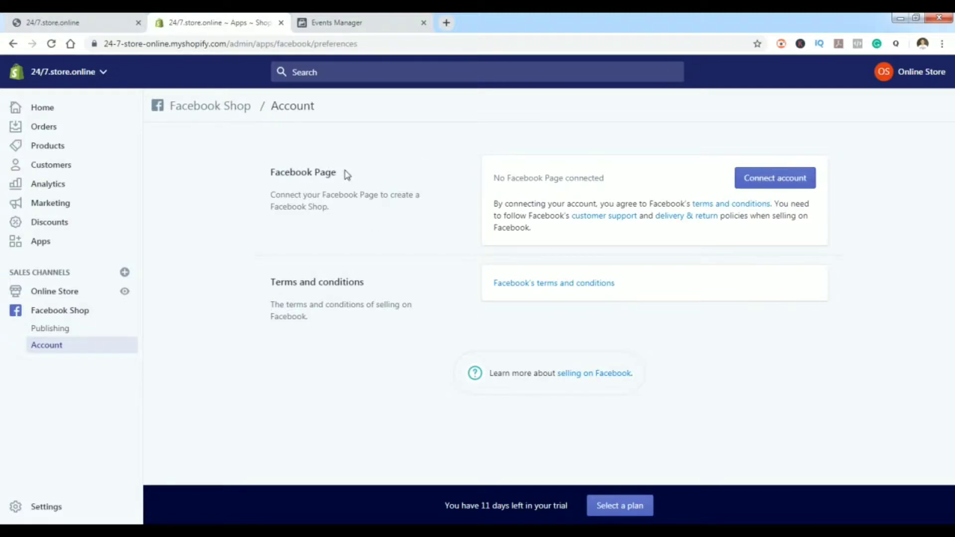
pyautogui.click(783, 179)
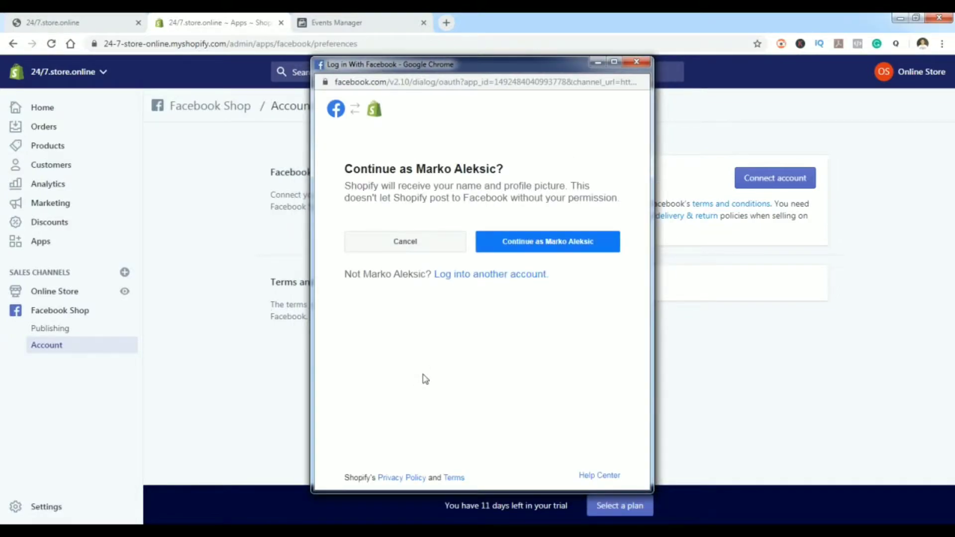
pyautogui.click(525, 244)
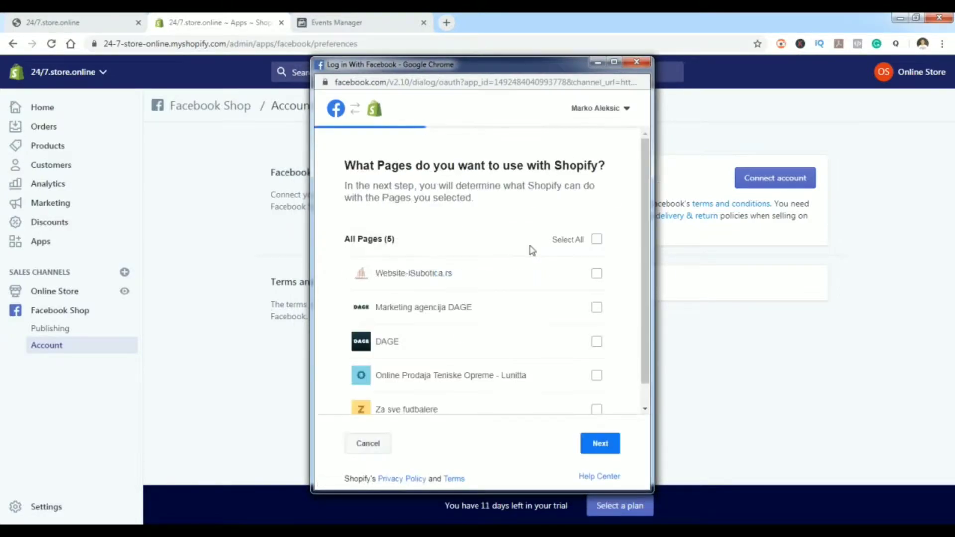
pyautogui.click(597, 341)
pyautogui.click(604, 445)
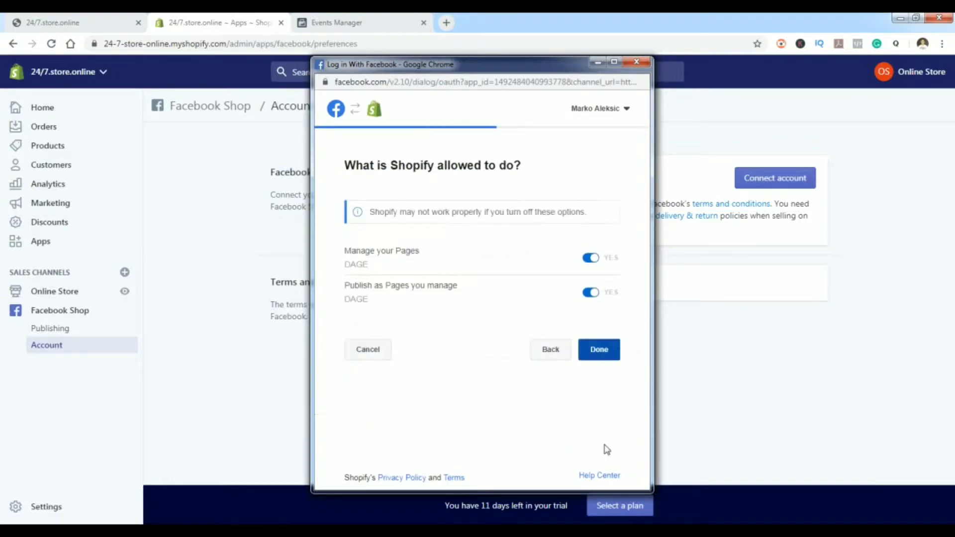
pyautogui.click(606, 356)
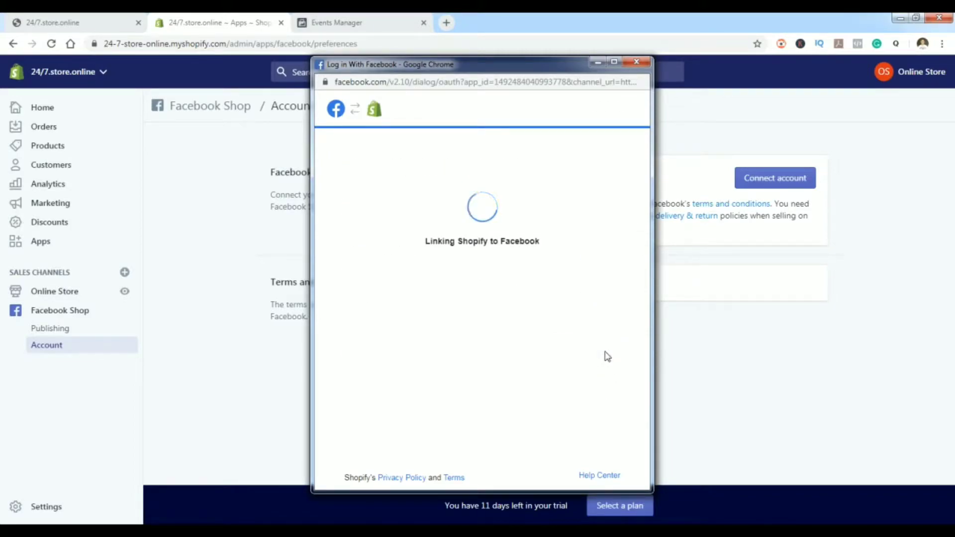
pyautogui.click(499, 277)
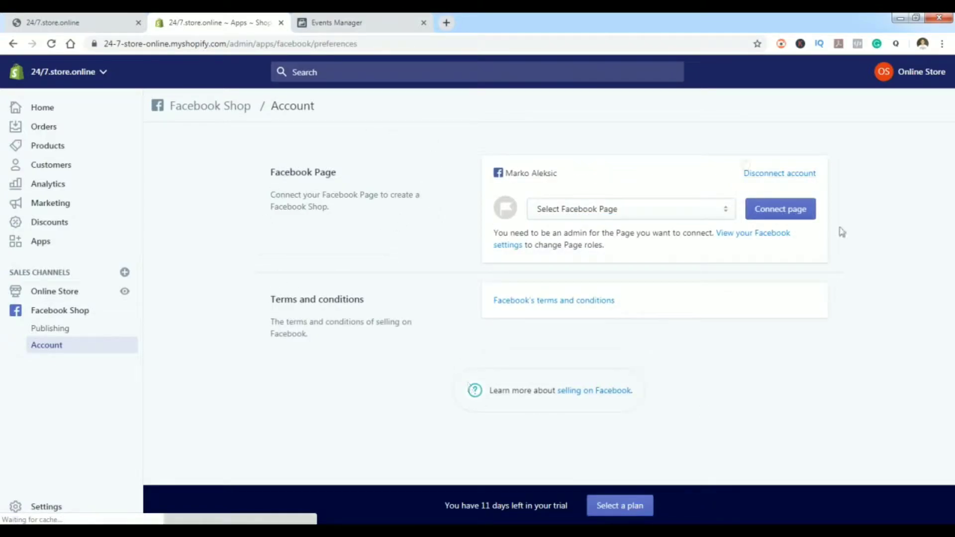
# Step: Connect the DAGE Facebook Page to the Facebook Shop channel and accept Facebook's terms and conditions
pyautogui.click(582, 208)
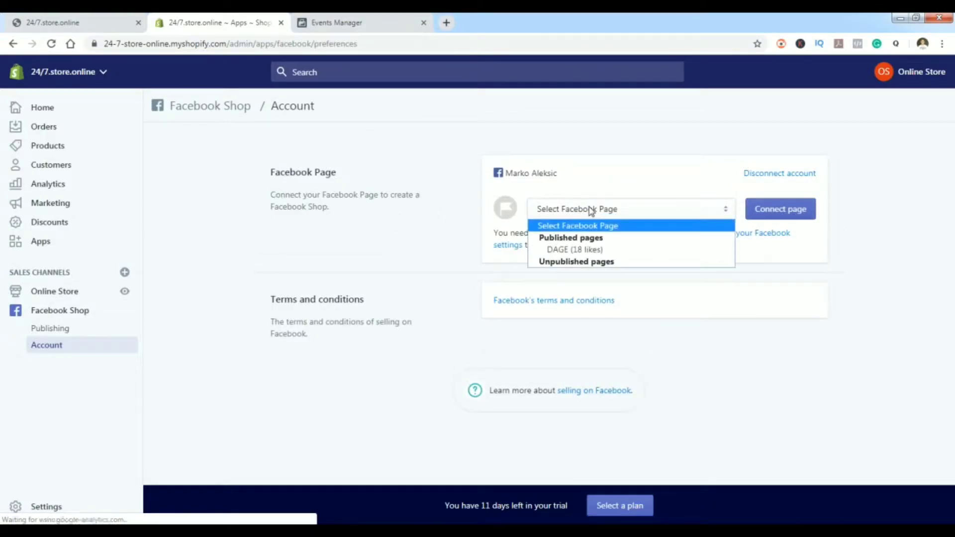
pyautogui.click(596, 251)
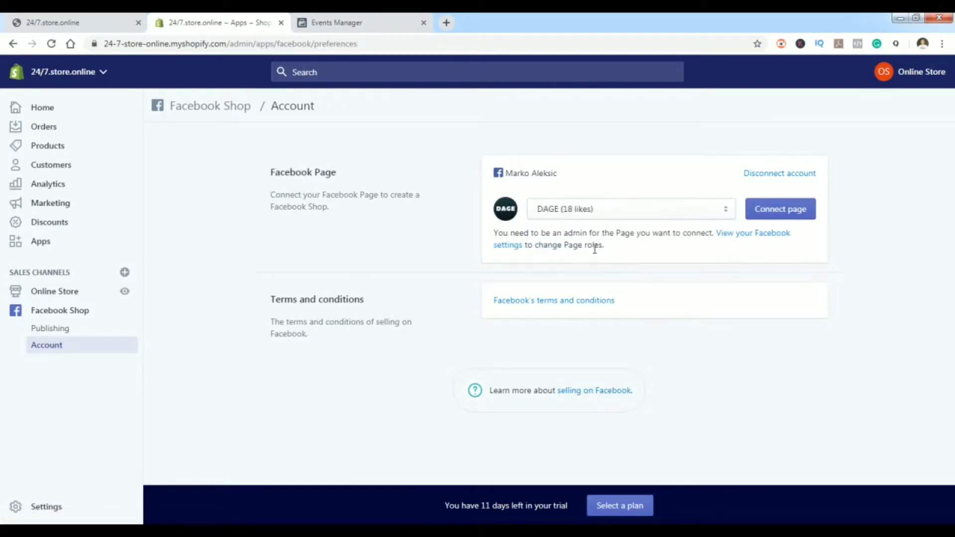
pyautogui.click(798, 218)
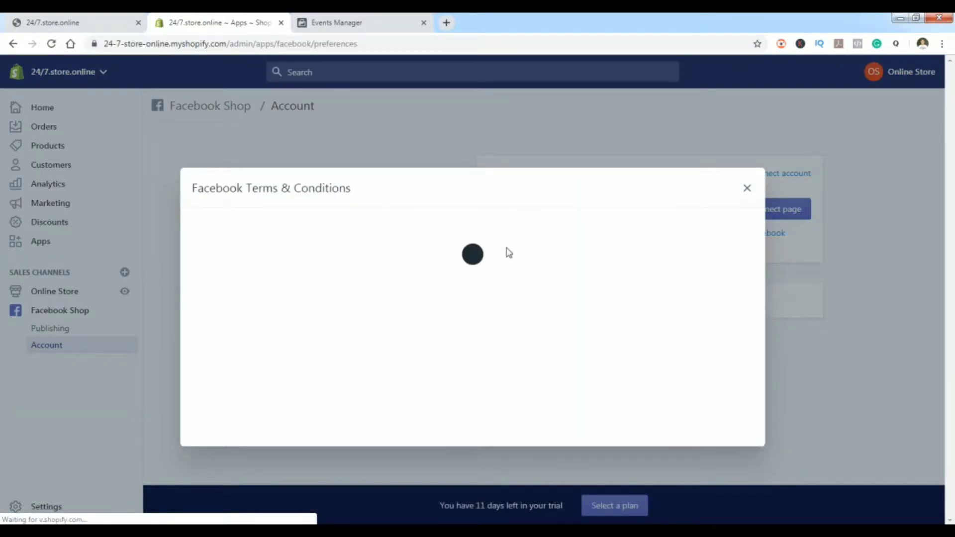
pyautogui.scroll(-5, 512, 339)
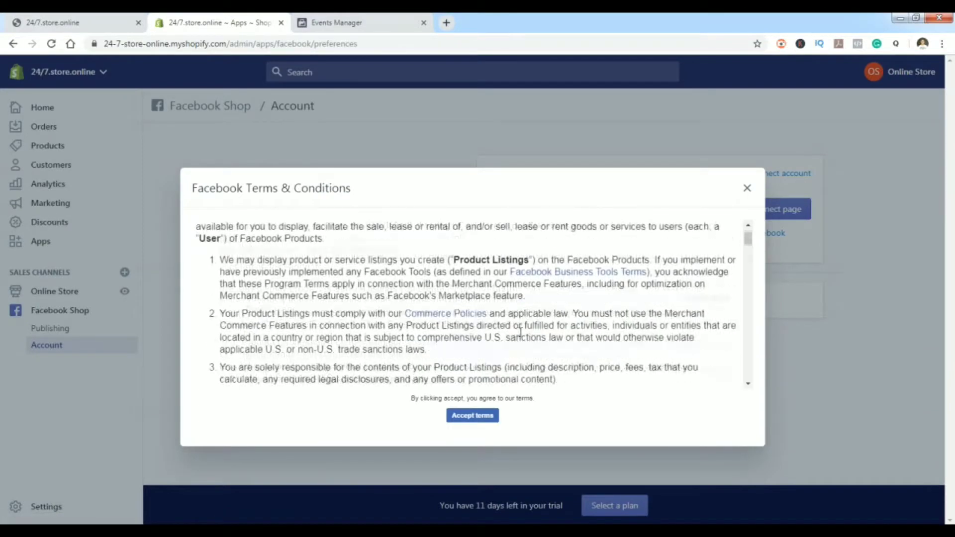
pyautogui.click(477, 417)
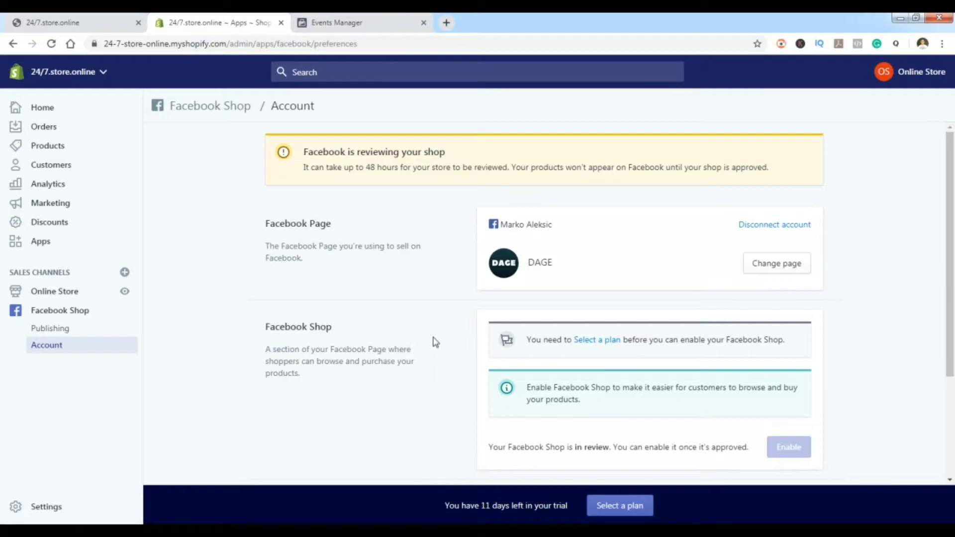
# Step: Review the Facebook Shop account status, the store's product list and the collections set for publishing on Facebook
pyautogui.scroll(-2, 448, 336)
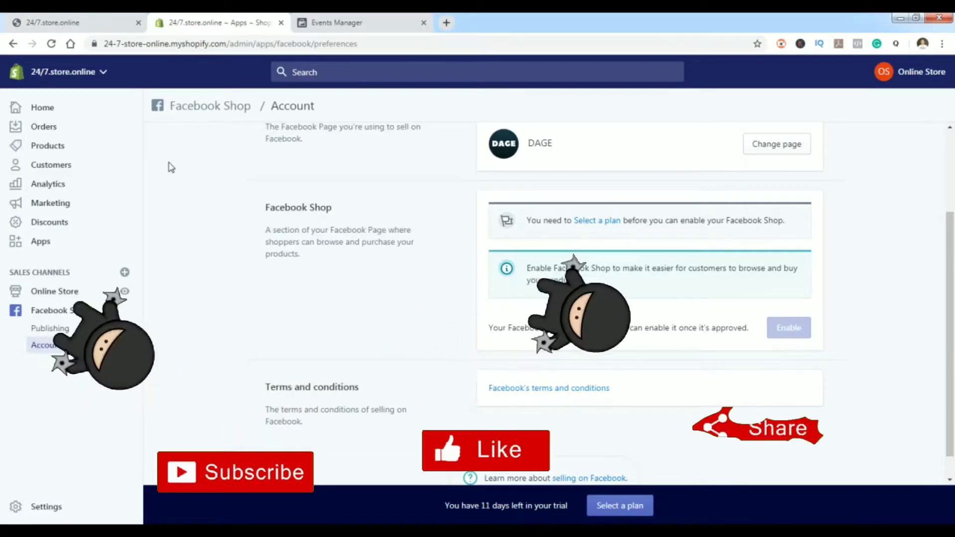
pyautogui.scroll(3, 393, 269)
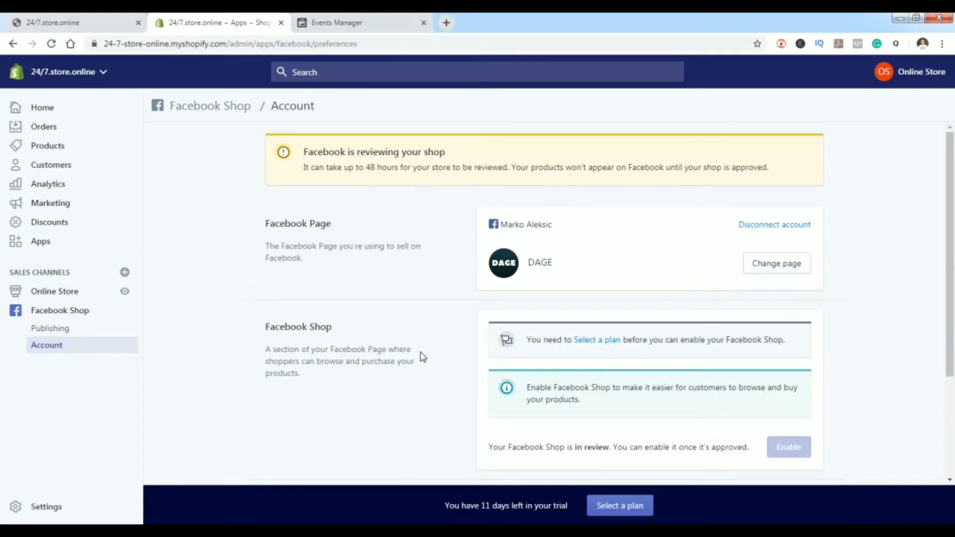
pyautogui.click(55, 331)
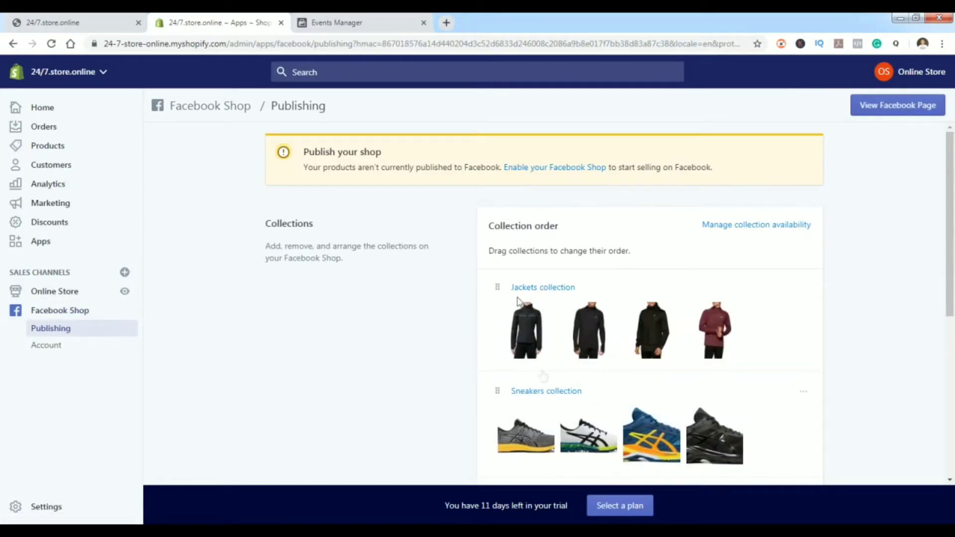
pyautogui.click(47, 147)
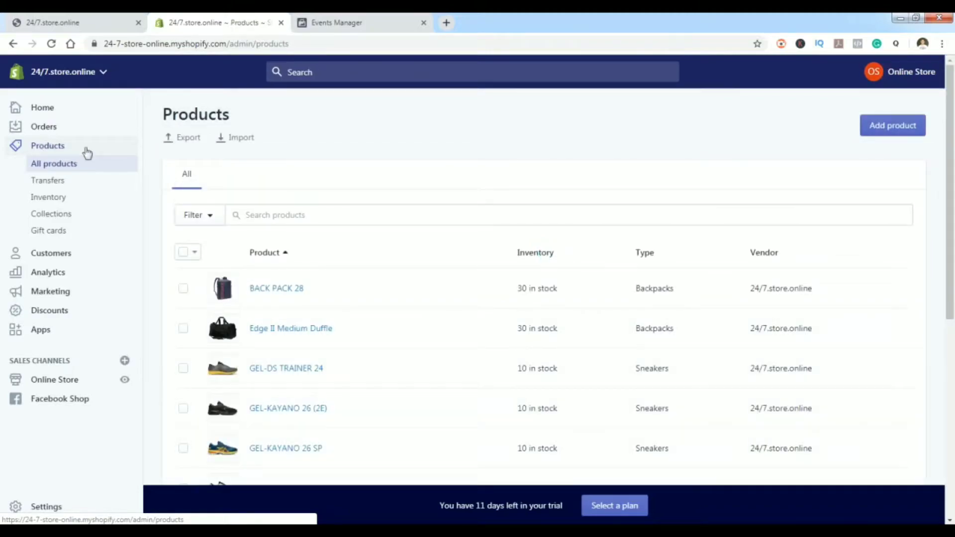
pyautogui.scroll(-7, 483, 274)
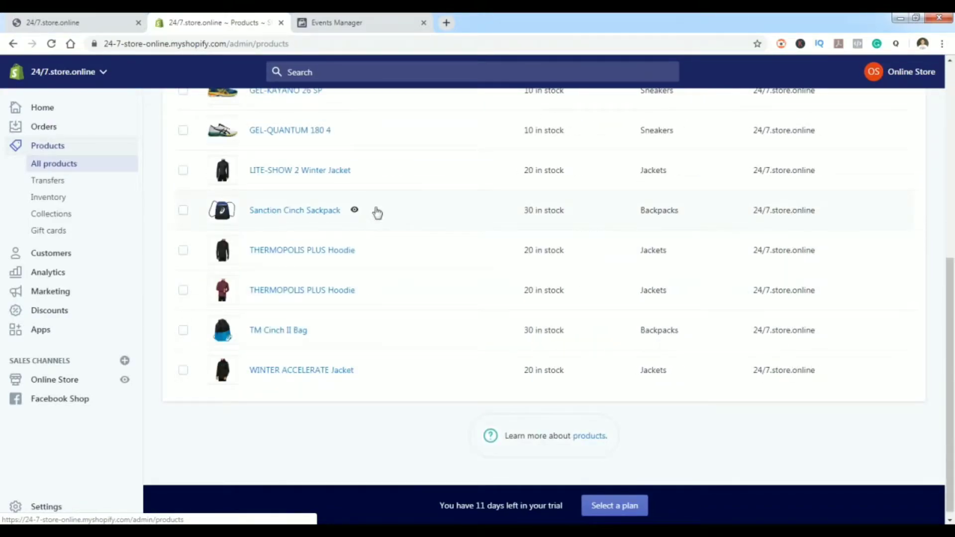
pyautogui.click(77, 400)
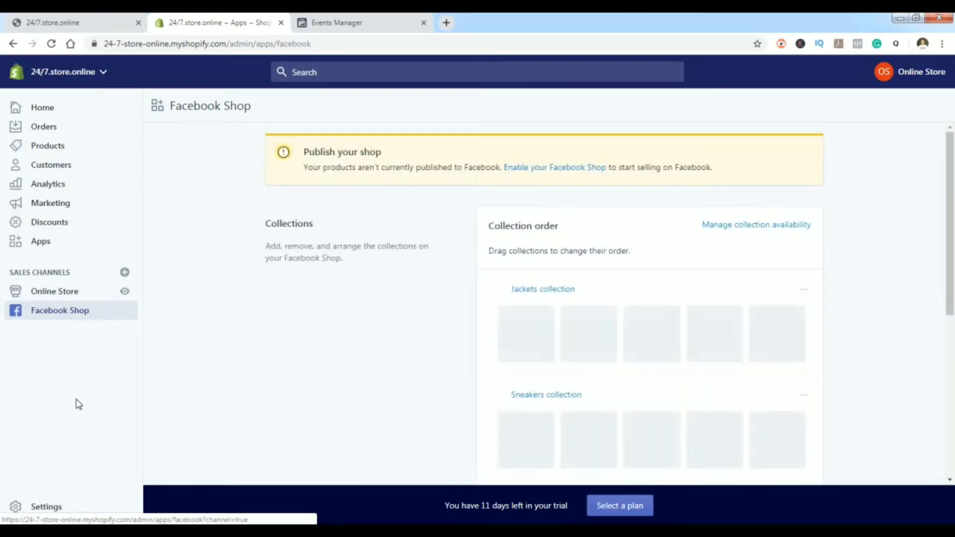
pyautogui.scroll(-3, 724, 250)
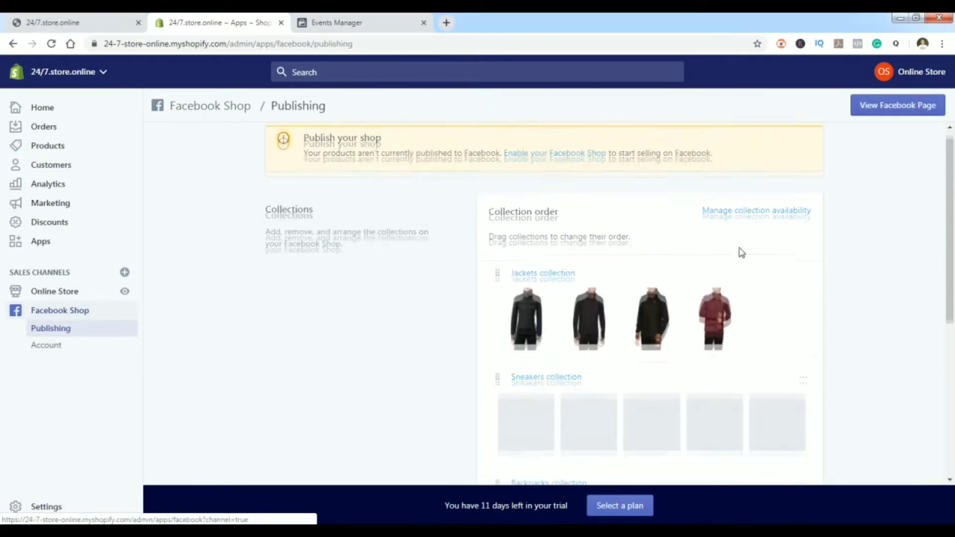
pyautogui.scroll(-2, 621, 299)
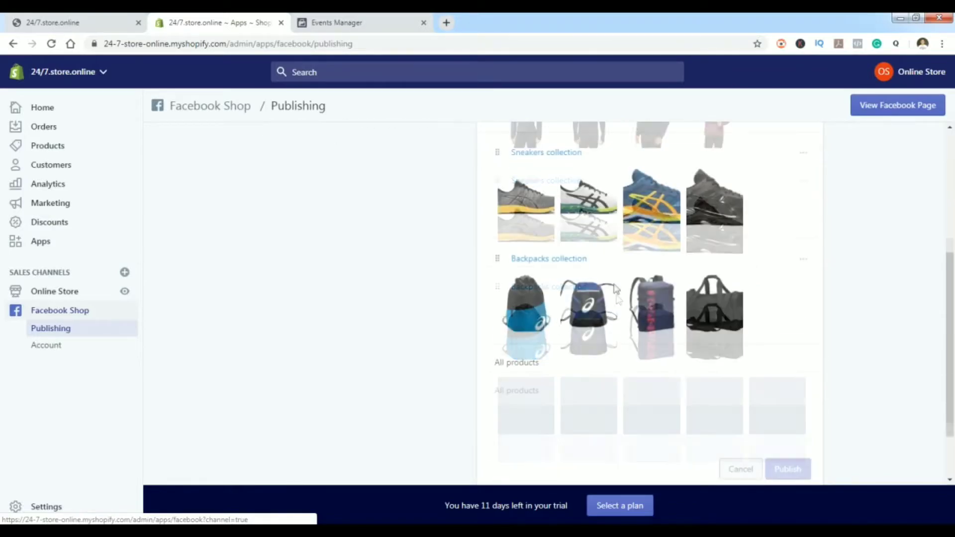
pyautogui.scroll(3, 755, 267)
pyautogui.scroll(2, 755, 268)
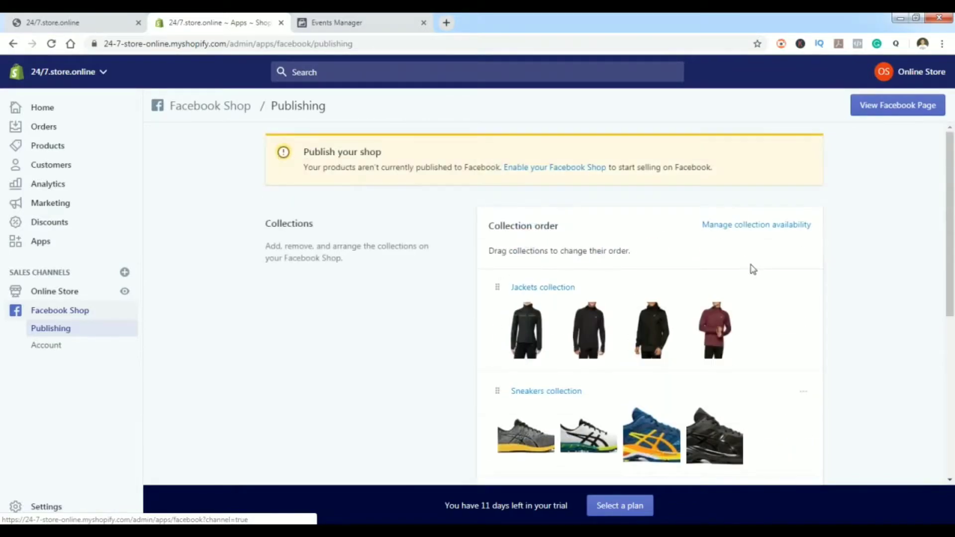
# Step: Open the online store's preferences and go to the Facebook Pixel ID field
pyautogui.click(39, 243)
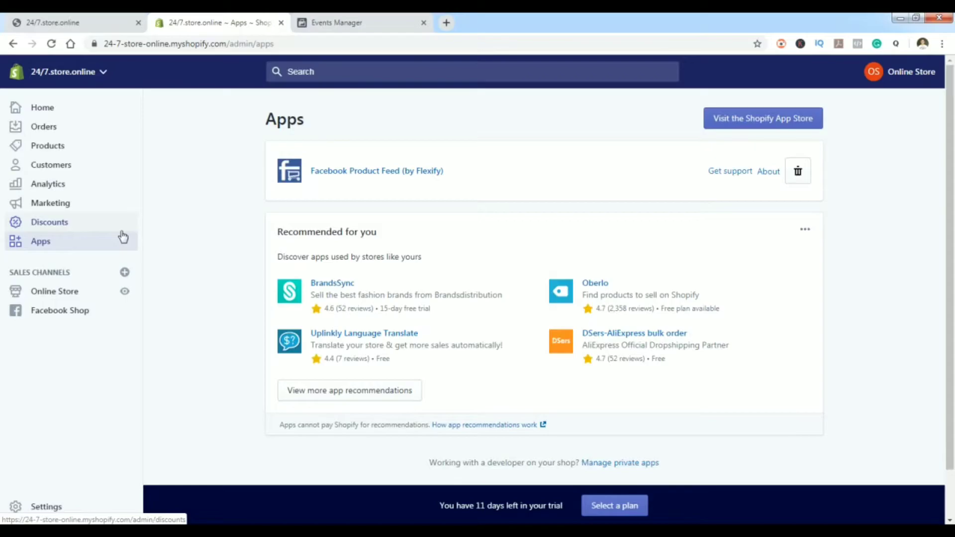
pyautogui.click(69, 297)
pyautogui.click(46, 396)
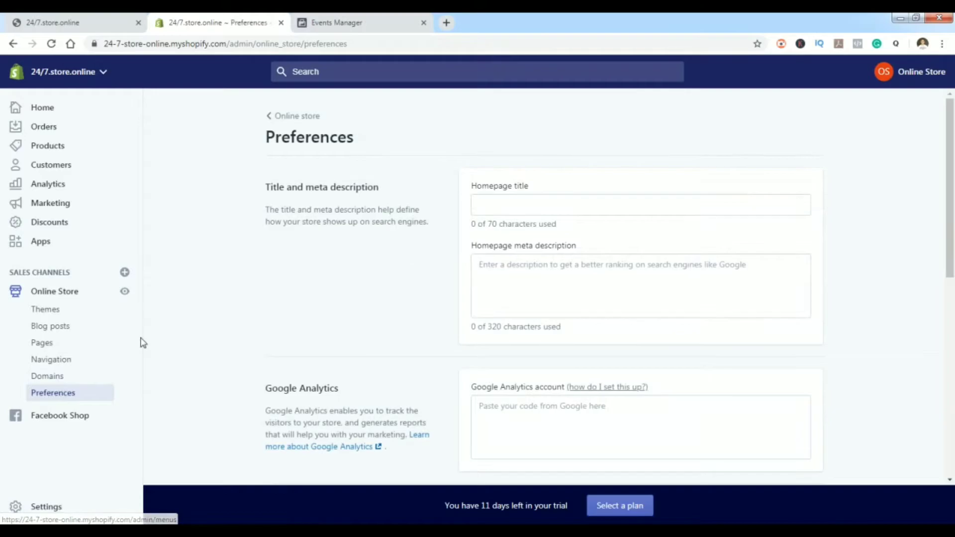
pyautogui.scroll(-6, 590, 222)
pyautogui.scroll(-2, 591, 222)
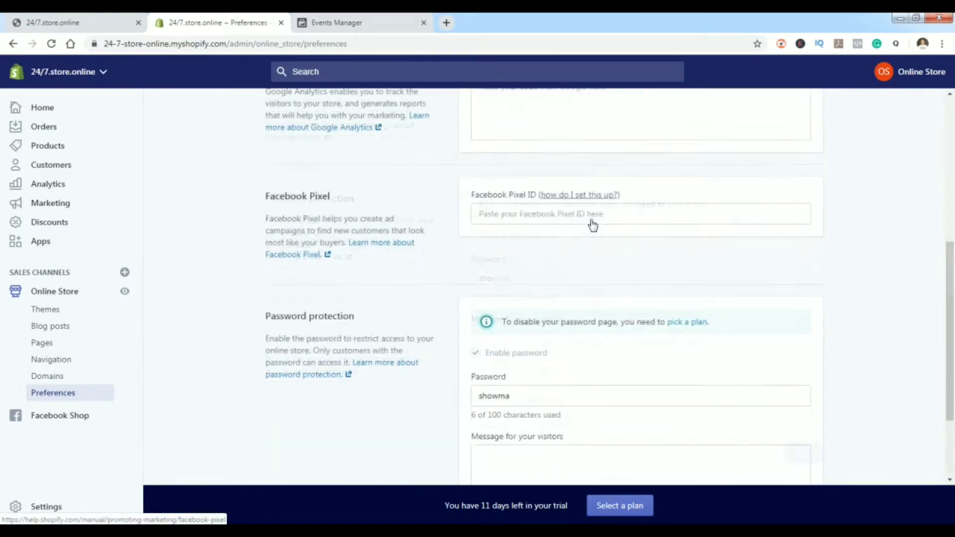
pyautogui.scroll(4, 591, 222)
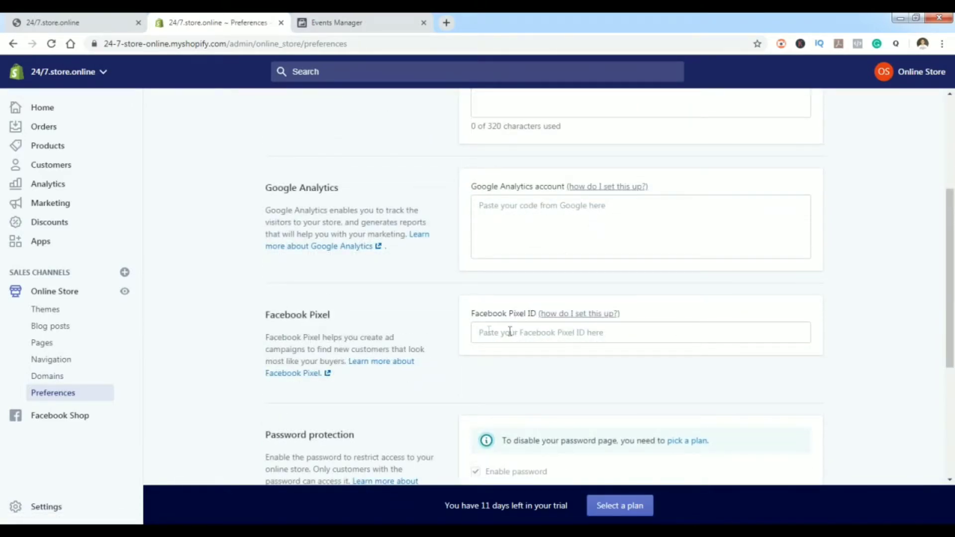
pyautogui.click(489, 331)
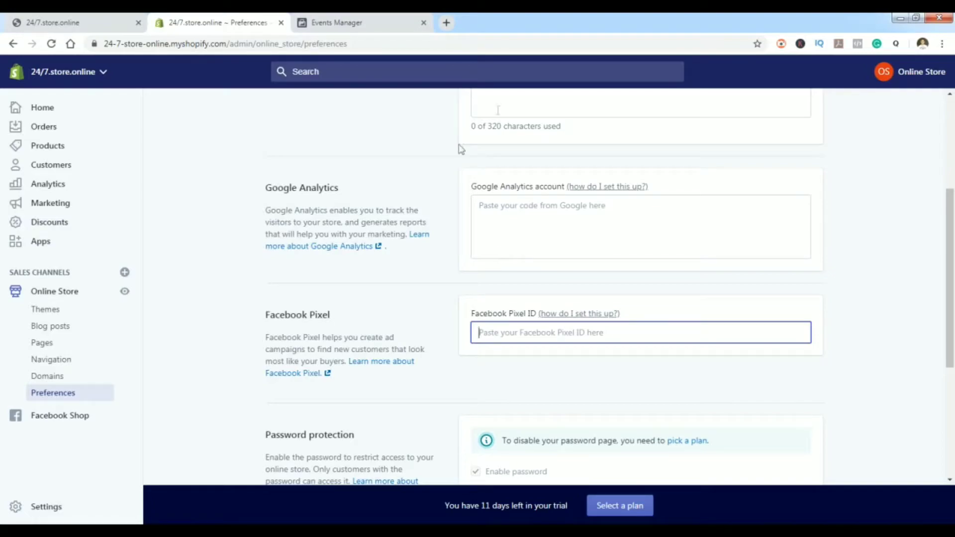
# Step: Switch to Facebook Events Manager and look through the data sources and the ecommerce partner integrations, including Shopify
pyautogui.click(363, 19)
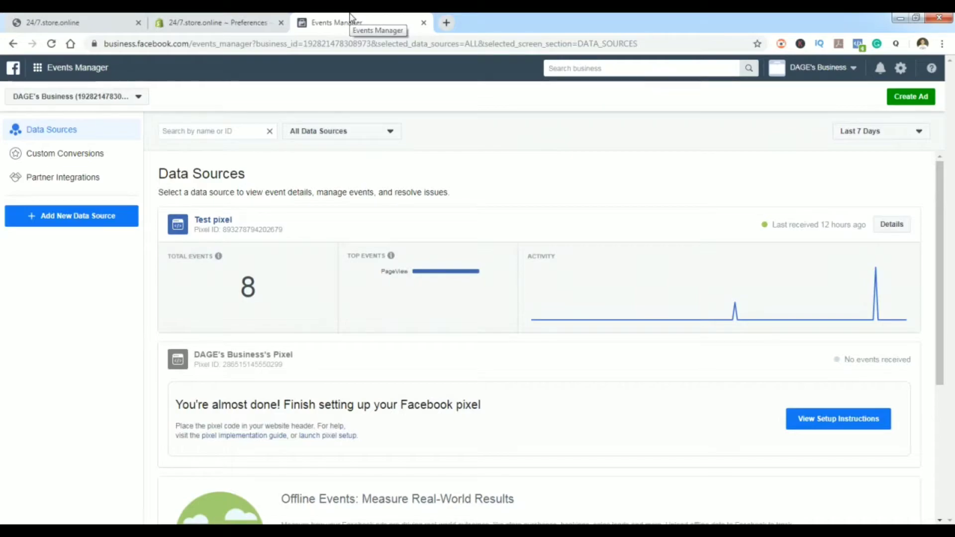
pyautogui.click(39, 69)
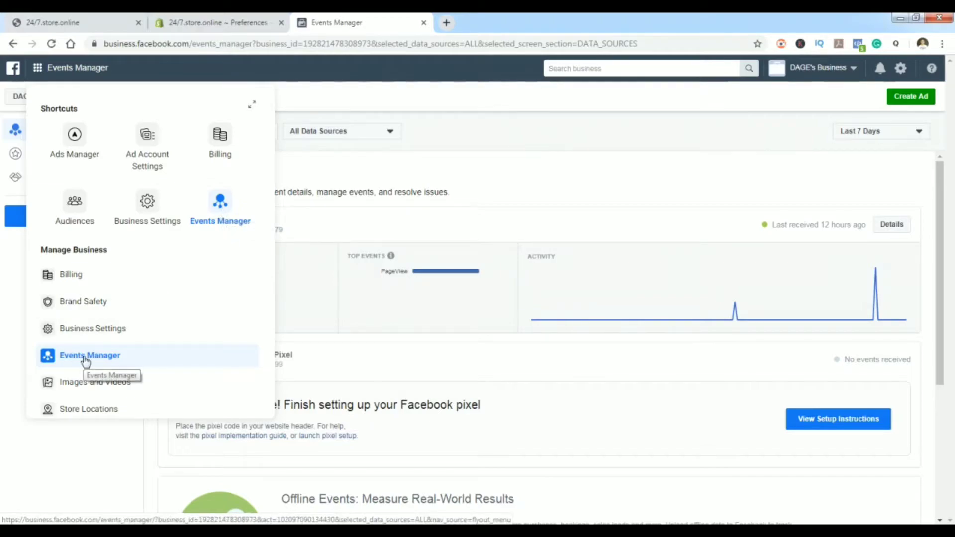
pyautogui.click(4, 302)
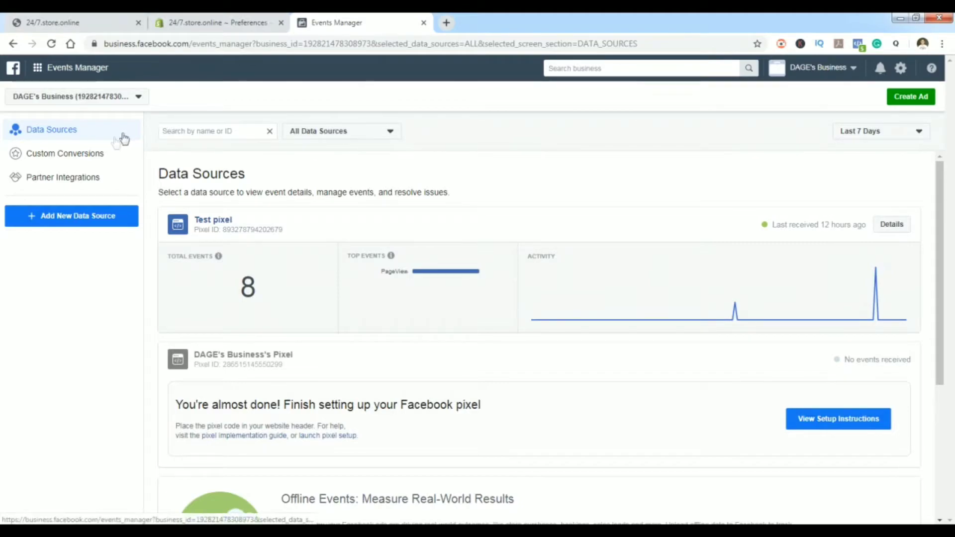
pyautogui.click(70, 180)
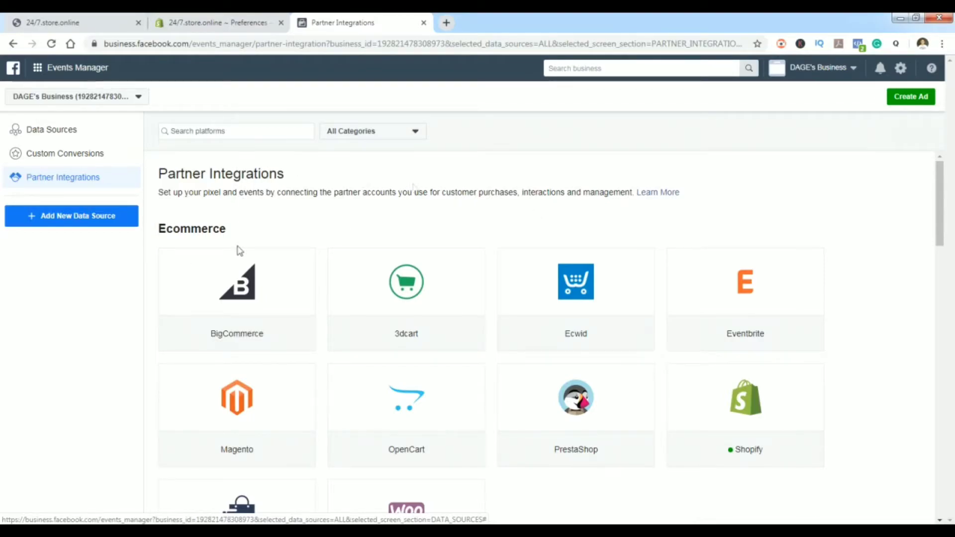
pyautogui.scroll(-4, 235, 298)
pyautogui.scroll(4, 348, 272)
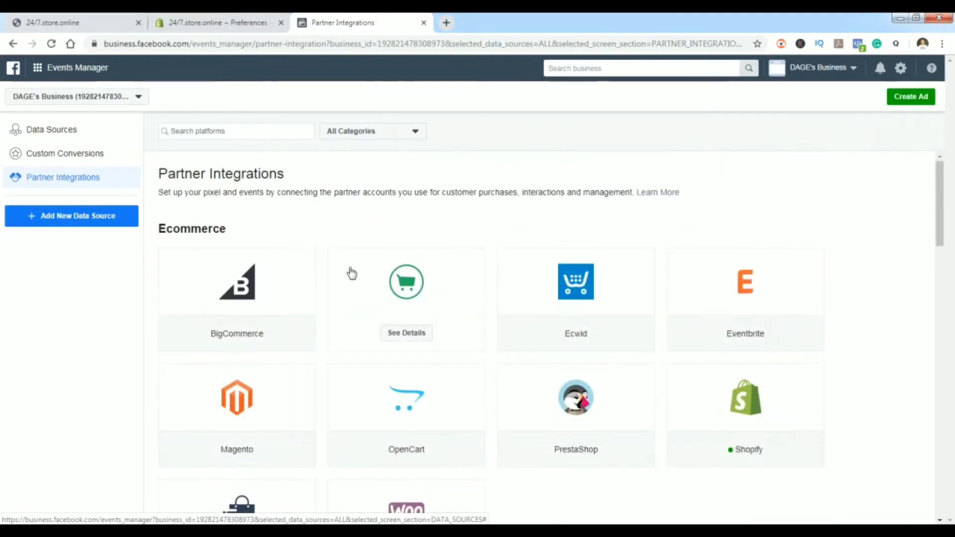
pyautogui.moveTo(803, 419)
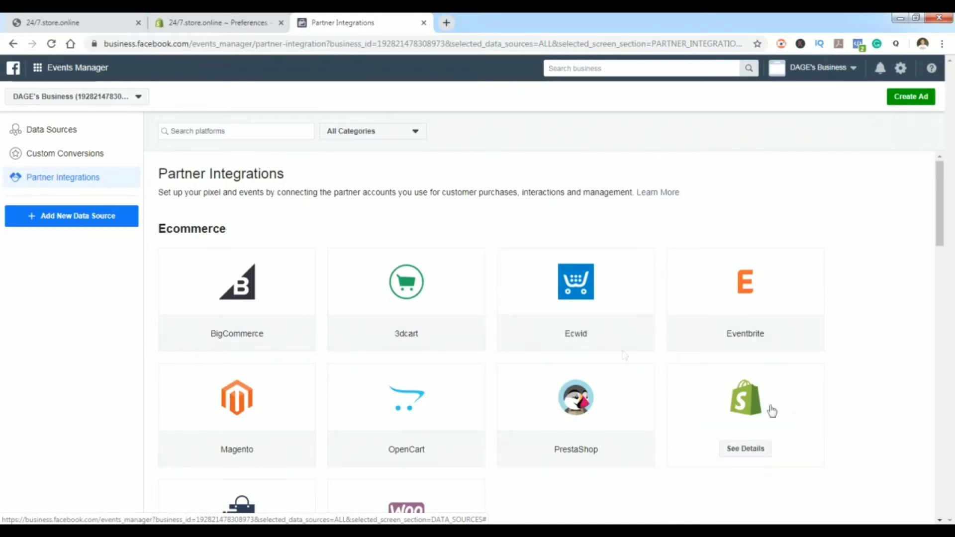
pyautogui.moveTo(812, 441)
# Step: Add a new Facebook Pixel data source named "My Shopify Store Pixel"
pyautogui.click(52, 214)
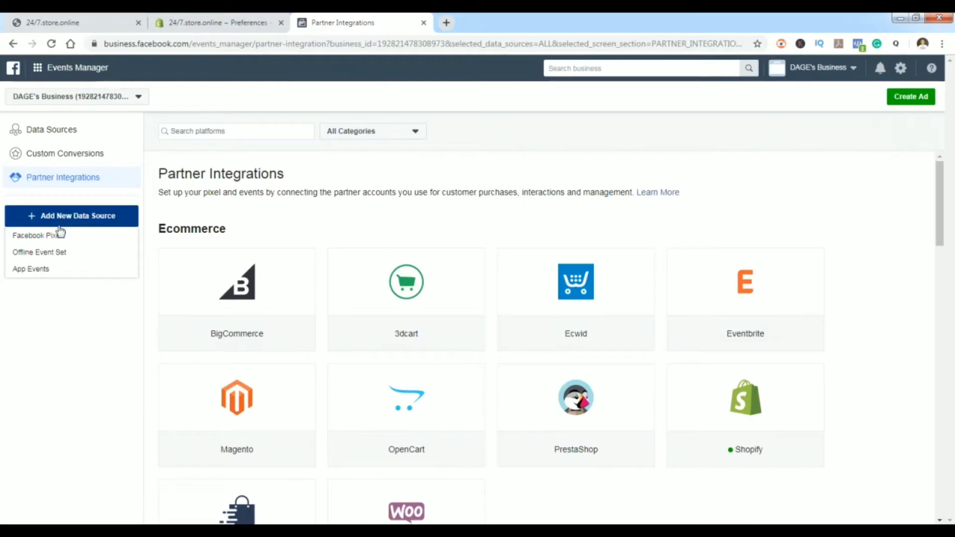
pyautogui.click(58, 234)
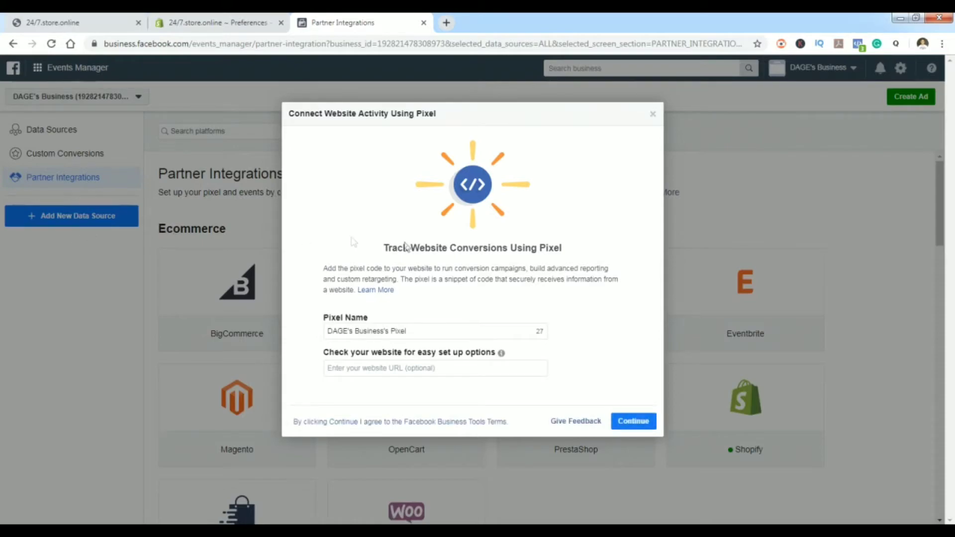
pyautogui.moveTo(418, 332); pyautogui.dragTo(325, 330)
pyautogui.write('My Shopify s')
pyautogui.write('tore |')
pyautogui.write('ixel')
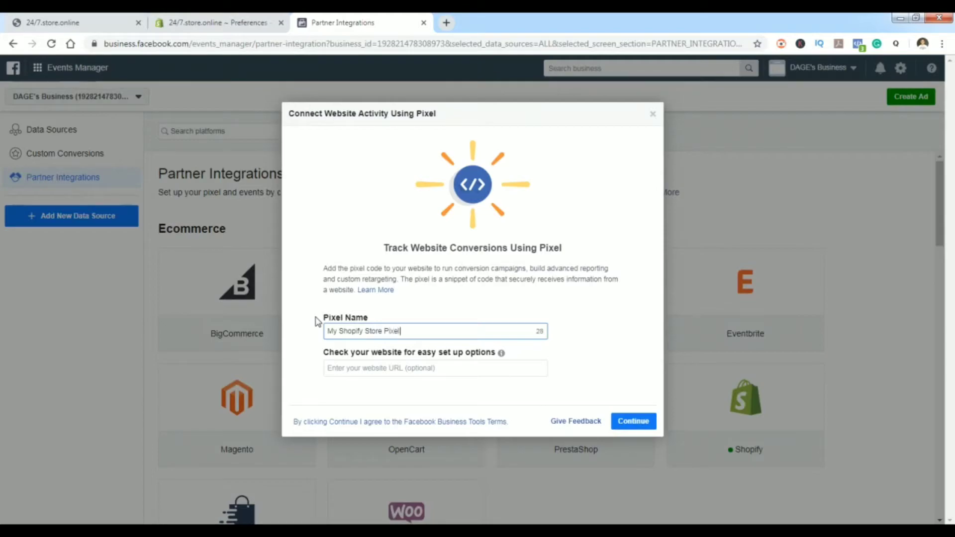
pyautogui.click(645, 428)
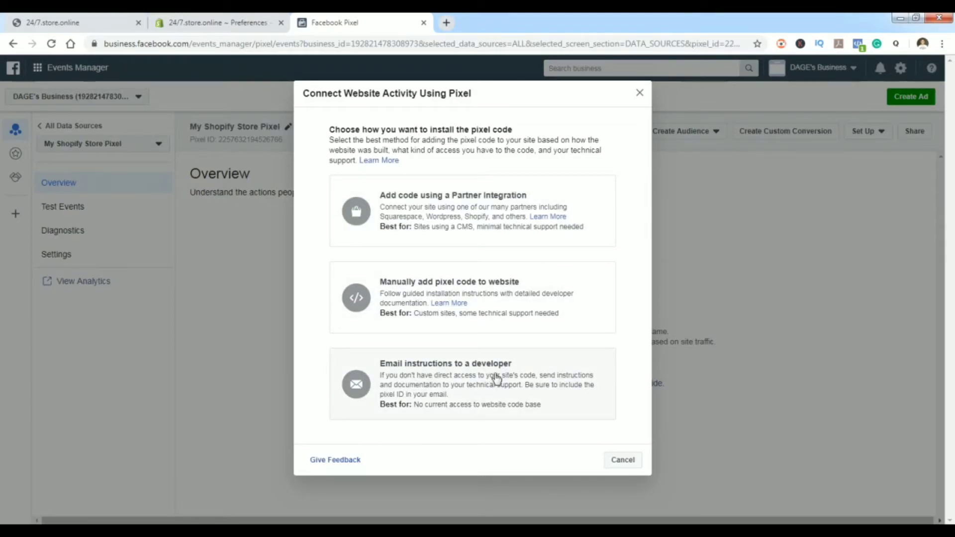
# Step: Choose Shopify as the pixel's partner integration, keep Automatic Advanced Matching on, and advance to the Paste Pixel ID stage
pyautogui.click(443, 200)
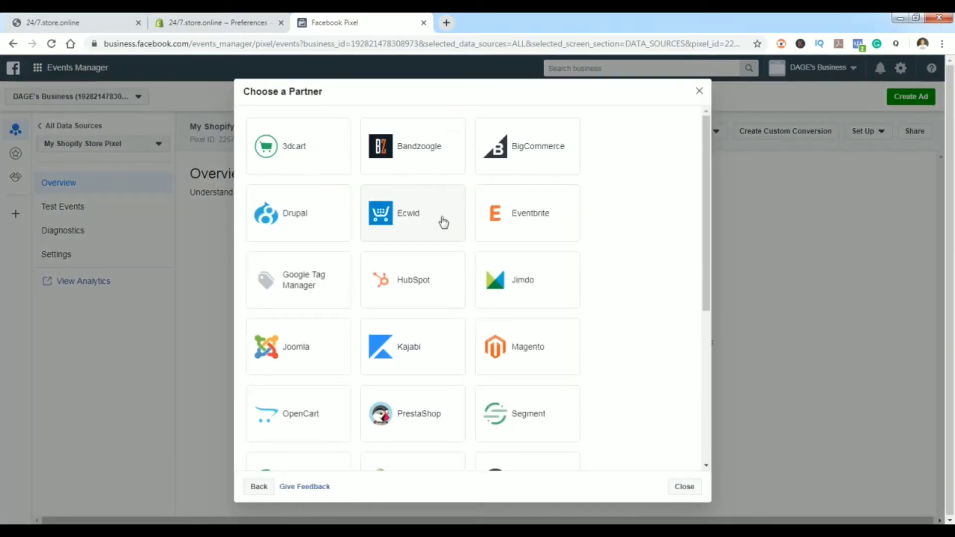
pyautogui.scroll(-6, 600, 268)
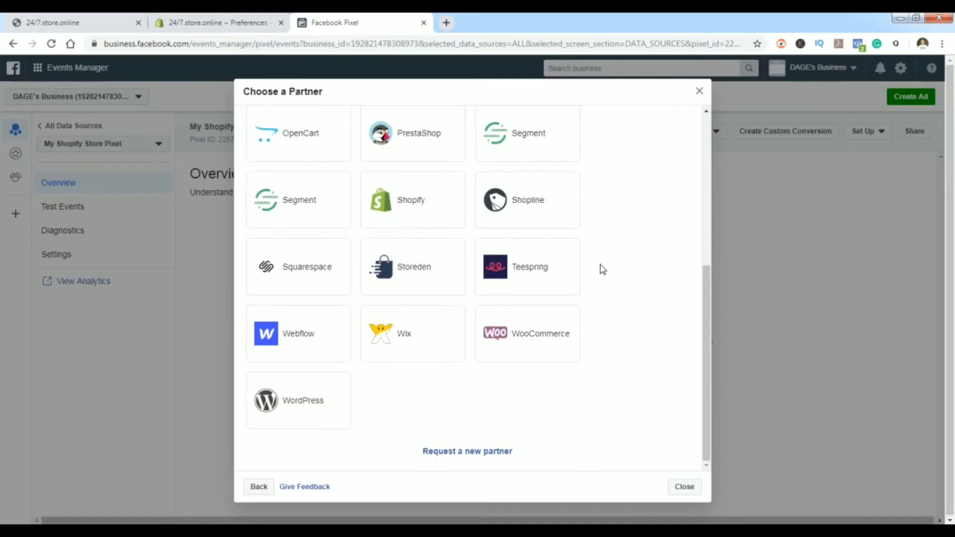
pyautogui.scroll(3, 599, 268)
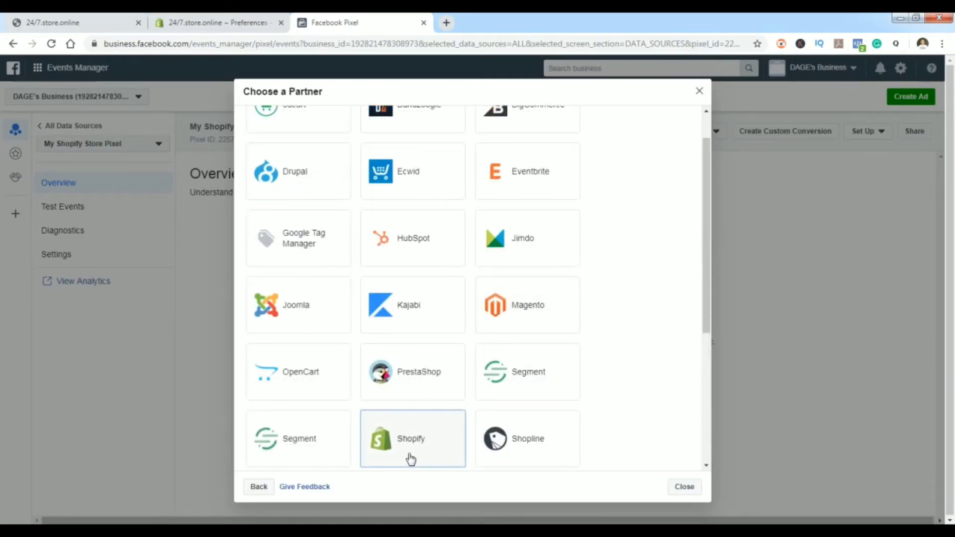
pyautogui.click(411, 457)
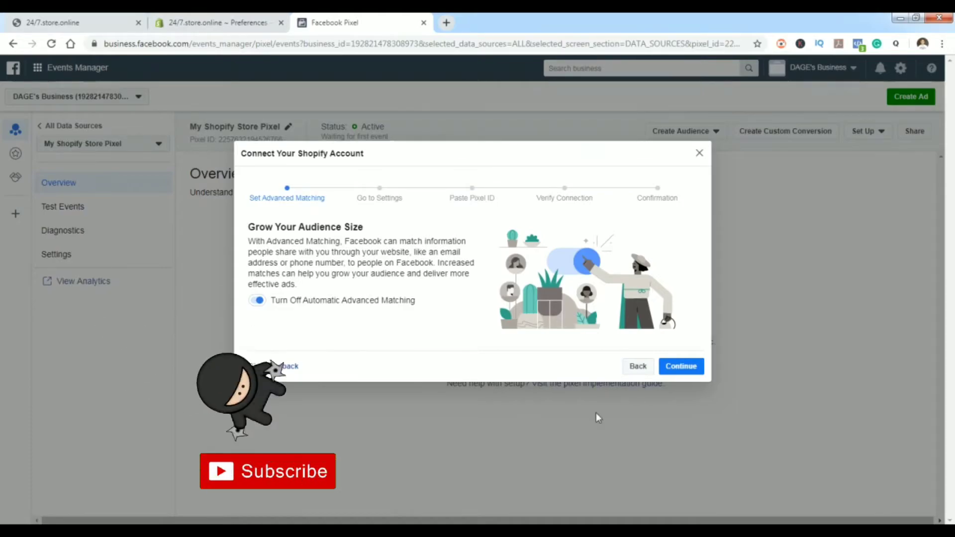
pyautogui.click(682, 367)
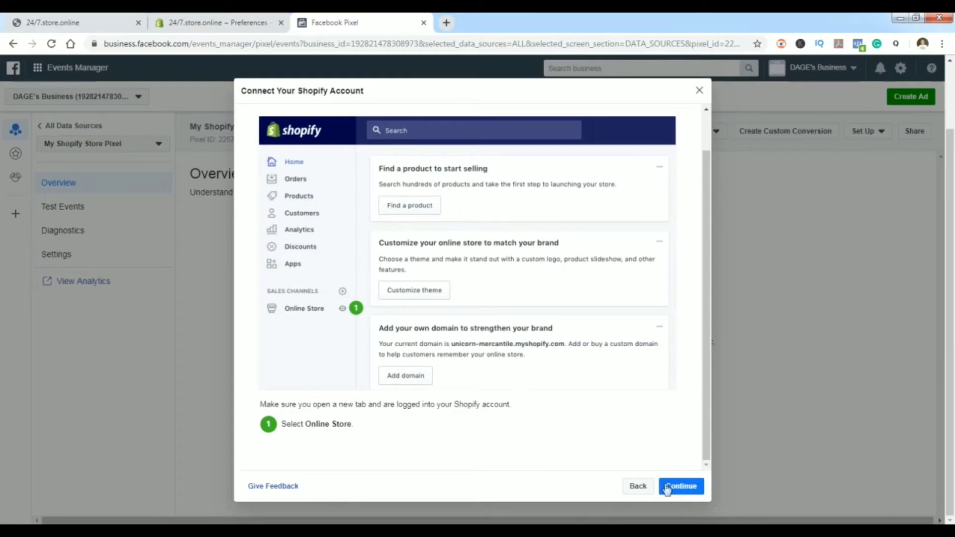
pyautogui.click(685, 487)
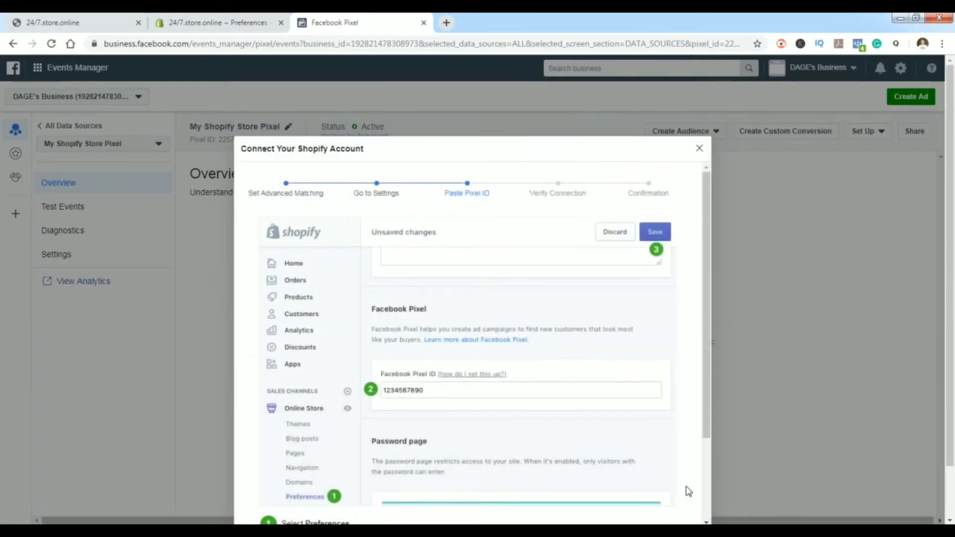
# Step: Copy the new pixel's ID from the Shopify connection instructions
pyautogui.scroll(-2, 597, 410)
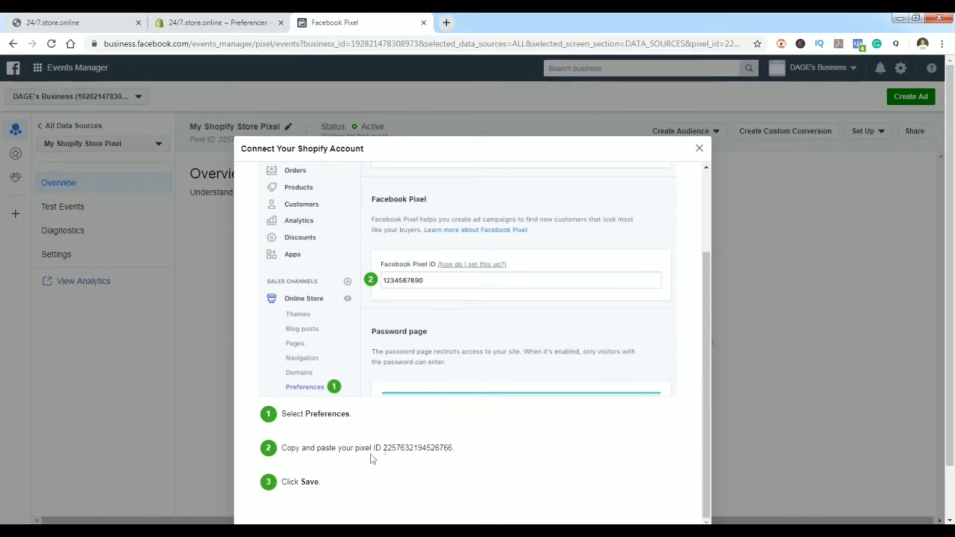
pyautogui.moveTo(385, 446); pyautogui.dragTo(458, 448)
pyautogui.rightClick(451, 446)
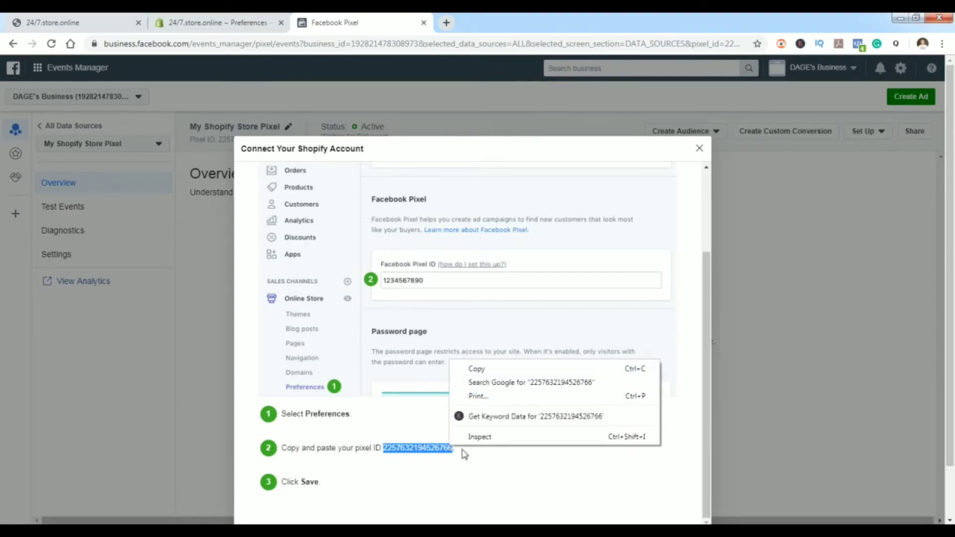
pyautogui.click(478, 367)
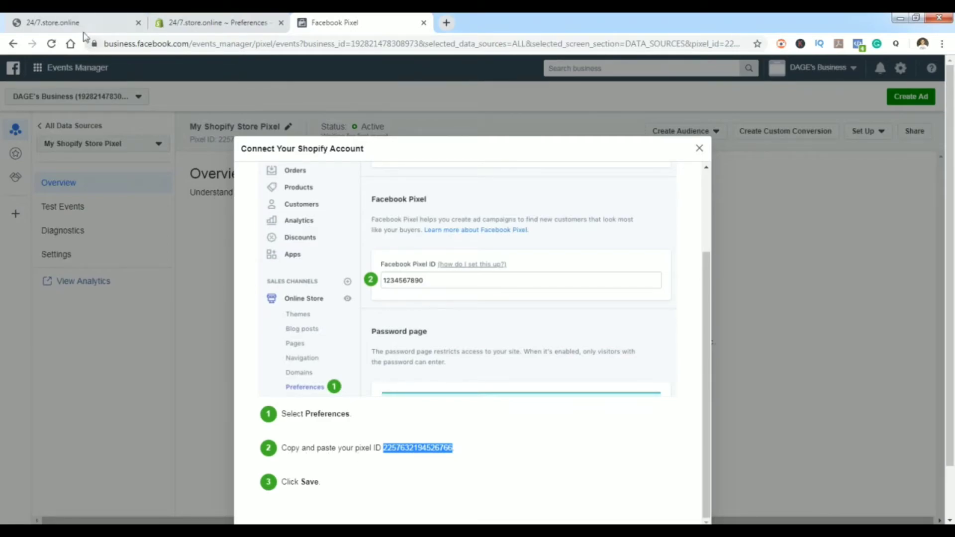
# Step: Switch to the Shopify store preferences, paste the copied ID as the Facebook Pixel ID, and save the settings
pyautogui.click(73, 21)
pyautogui.click(194, 20)
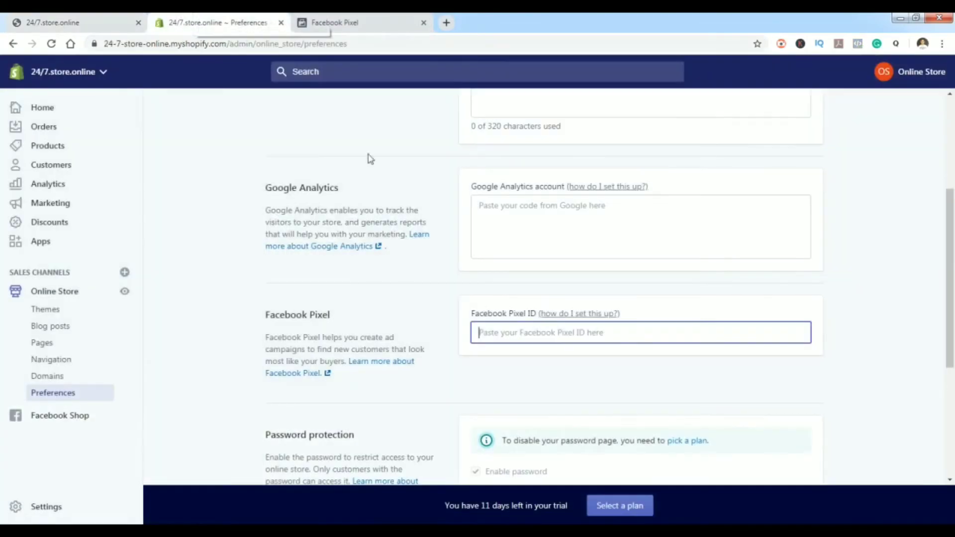
pyautogui.click(505, 330)
pyautogui.hotkey('ctrl', 'v')
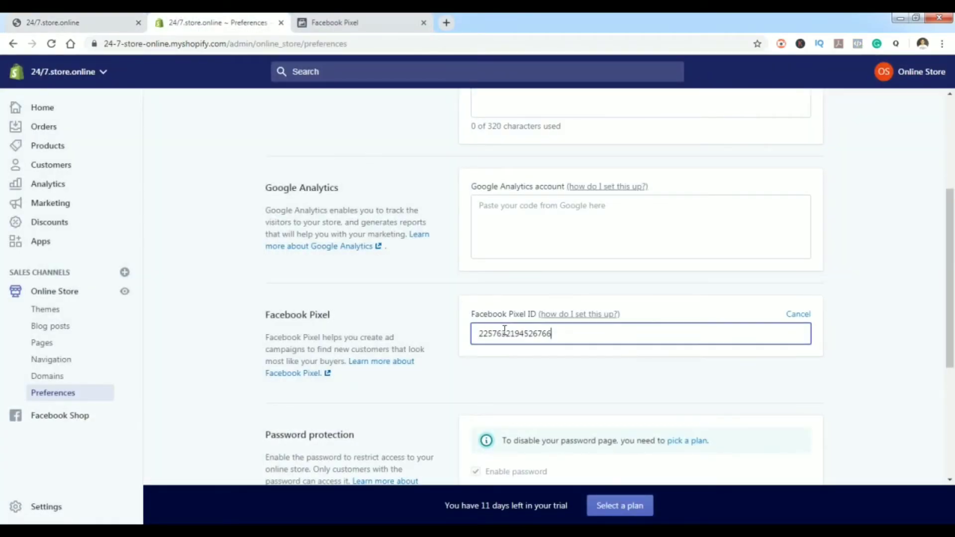
pyautogui.click(809, 72)
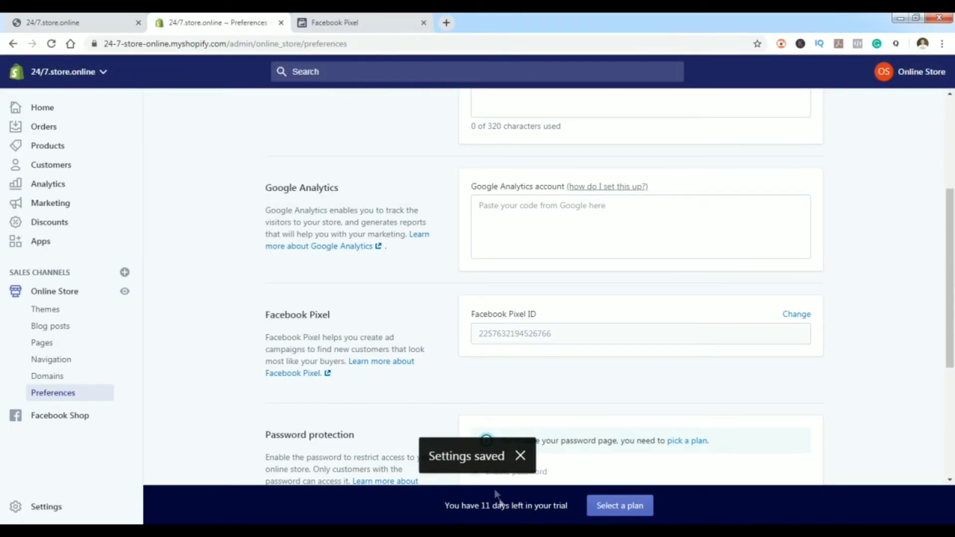
# Step: Advance the Events Manager setup to Verify Connection, and copy the storefront's URL after opening the online store from Shopify in a separate tab
pyautogui.click(343, 22)
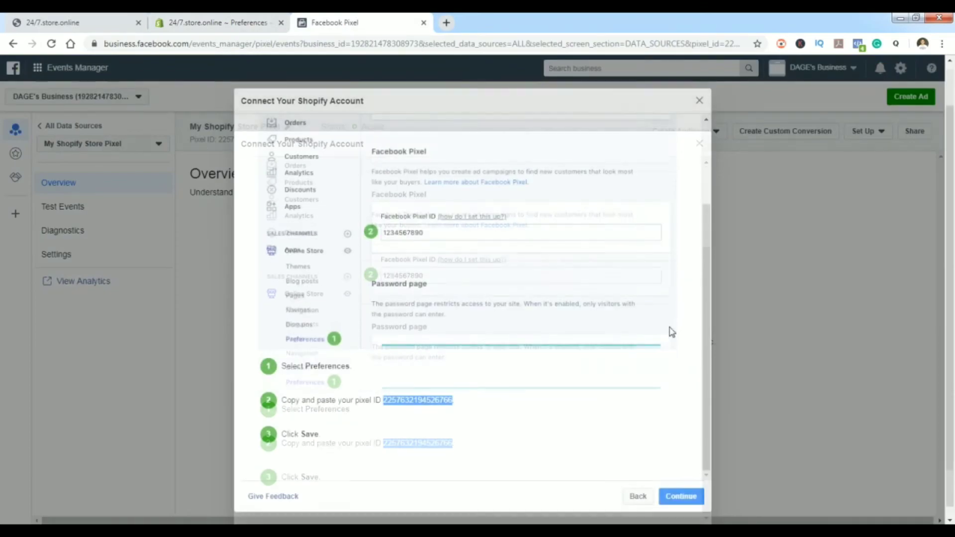
pyautogui.click(674, 486)
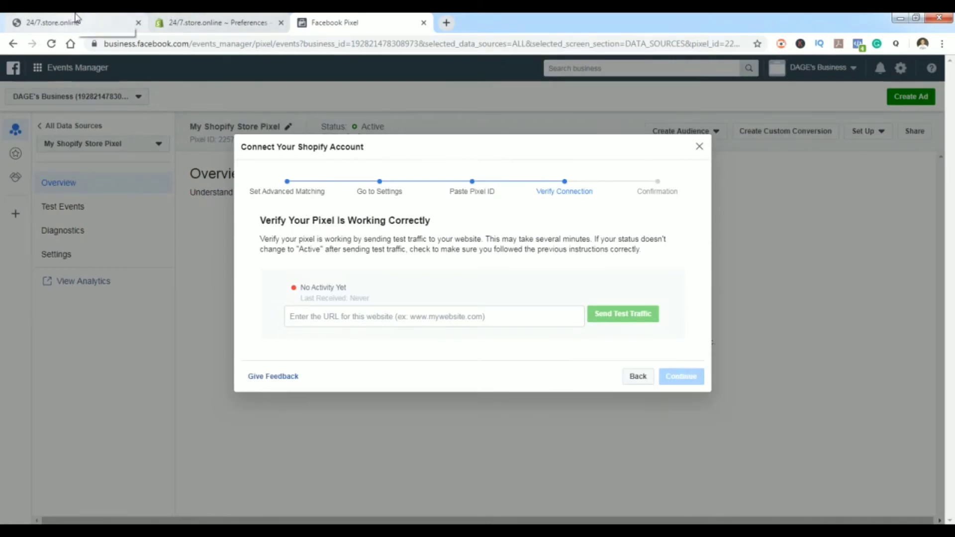
pyautogui.click(214, 23)
pyautogui.rightClick(124, 292)
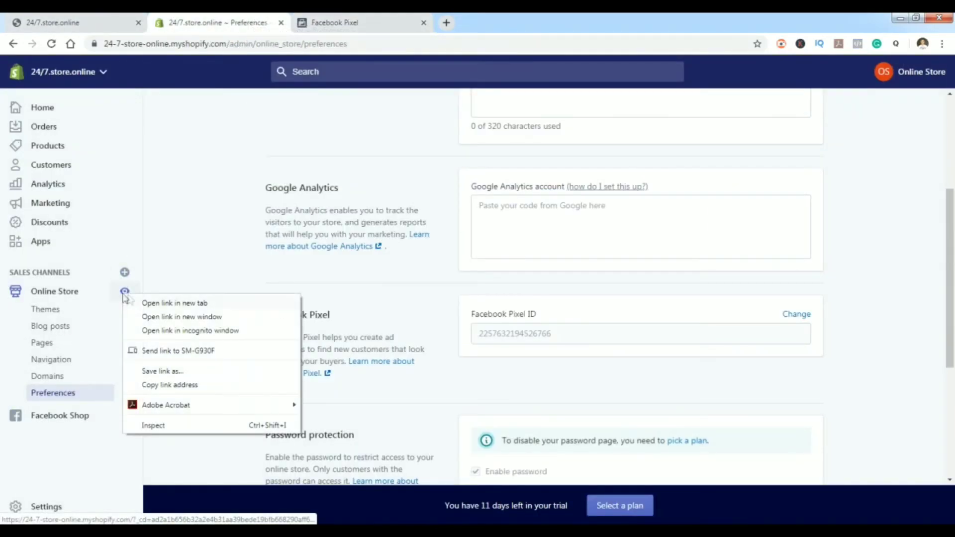
pyautogui.click(136, 303)
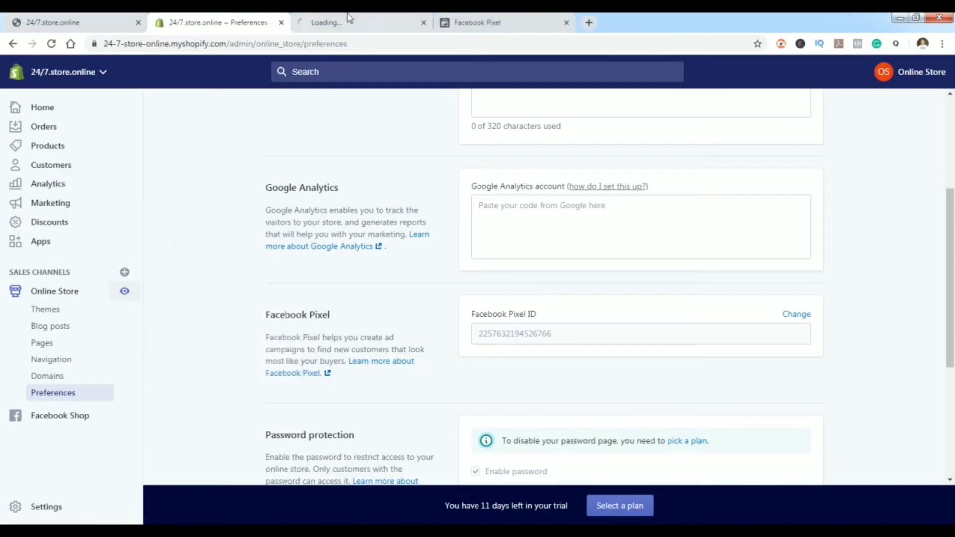
pyautogui.click(138, 23)
pyautogui.click(201, 16)
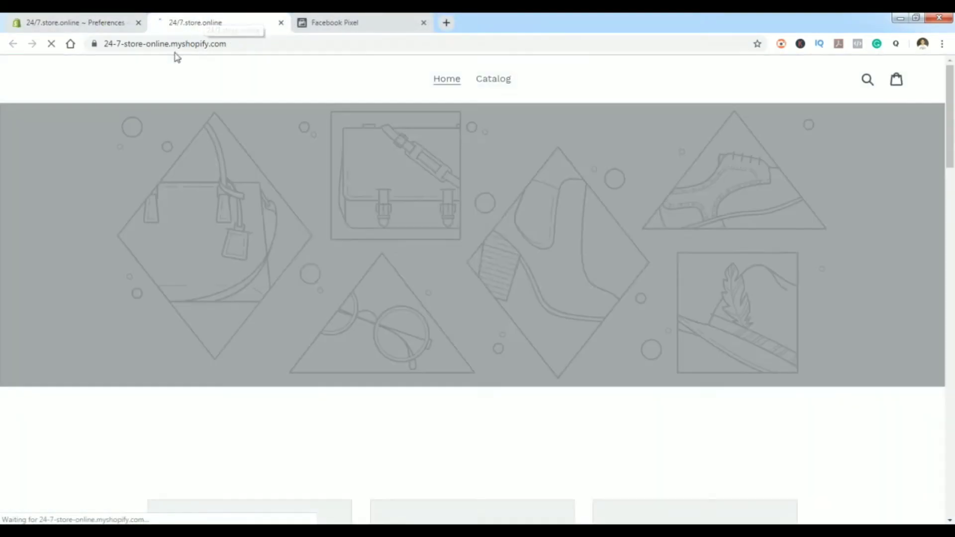
pyautogui.click(175, 46)
pyautogui.rightClick(175, 46)
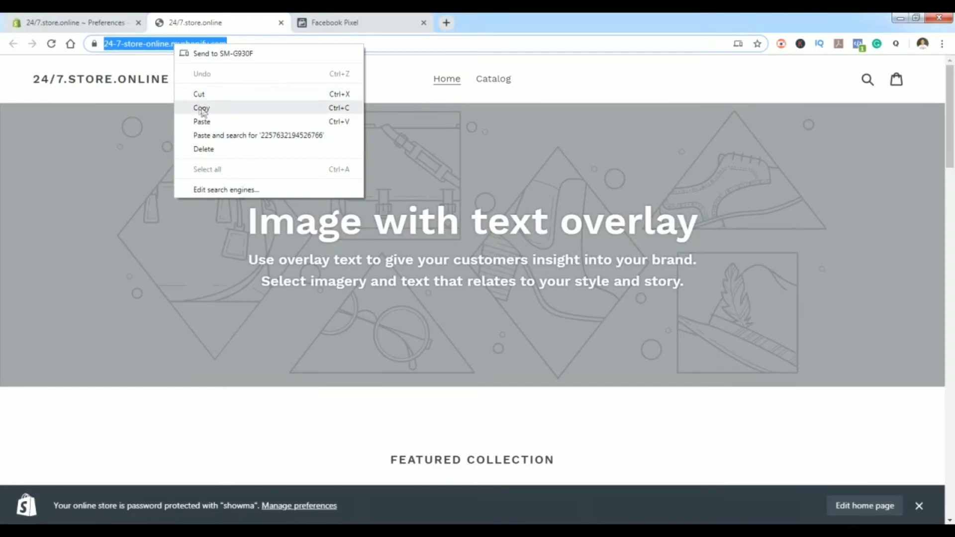
pyautogui.click(214, 94)
pyautogui.click(353, 19)
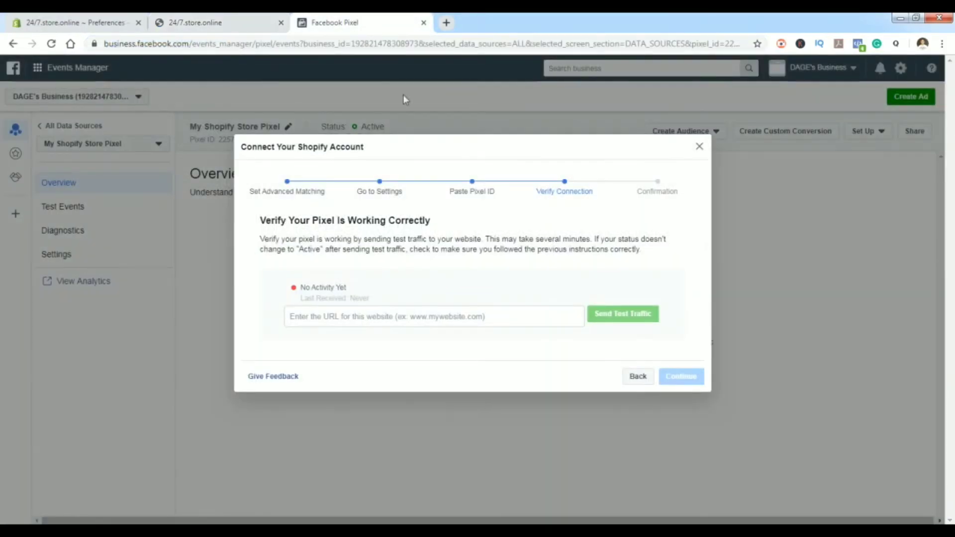
pyautogui.click(364, 319)
pyautogui.hotkey('ctrl', 'v')
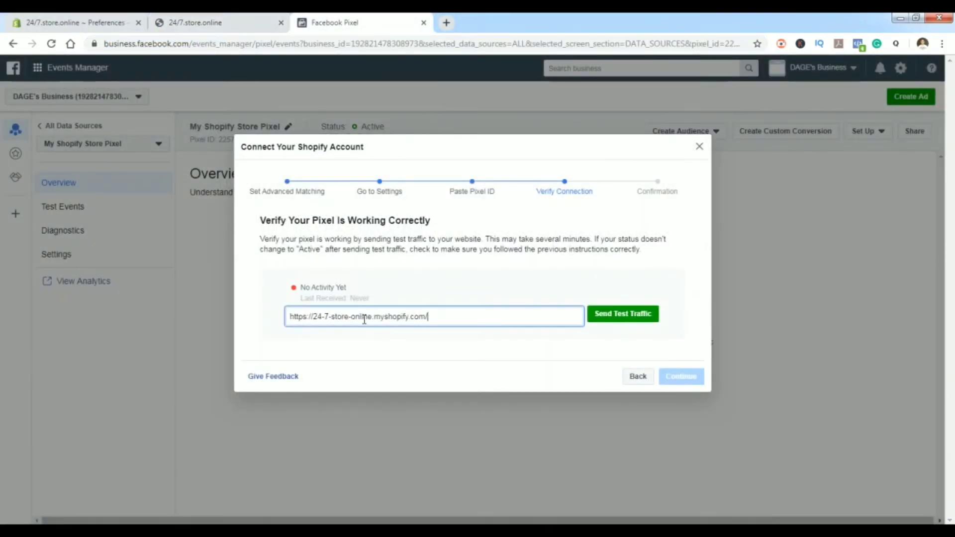
pyautogui.click(623, 314)
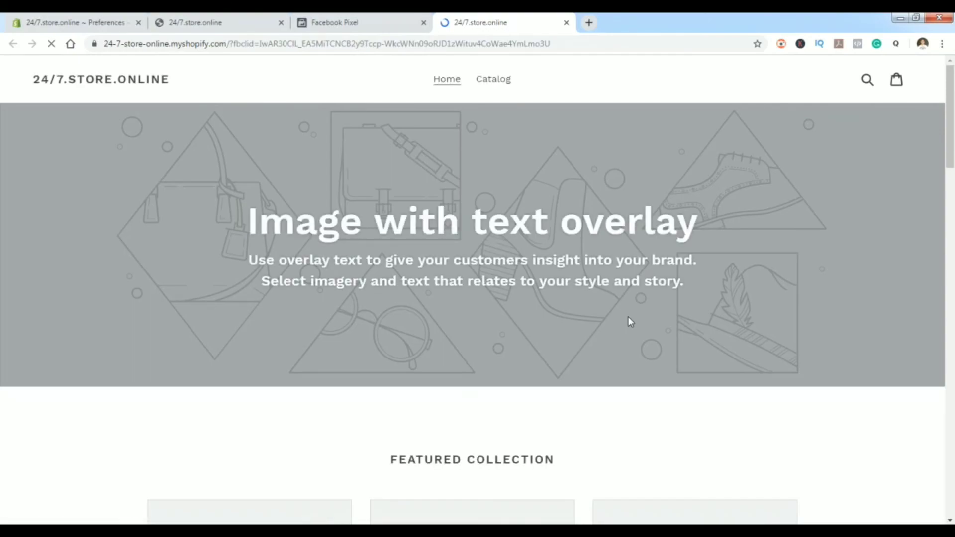
# Step: Check the pixel's activity status in Events Manager, then complete and close the Shopify connection setup
pyautogui.click(383, 19)
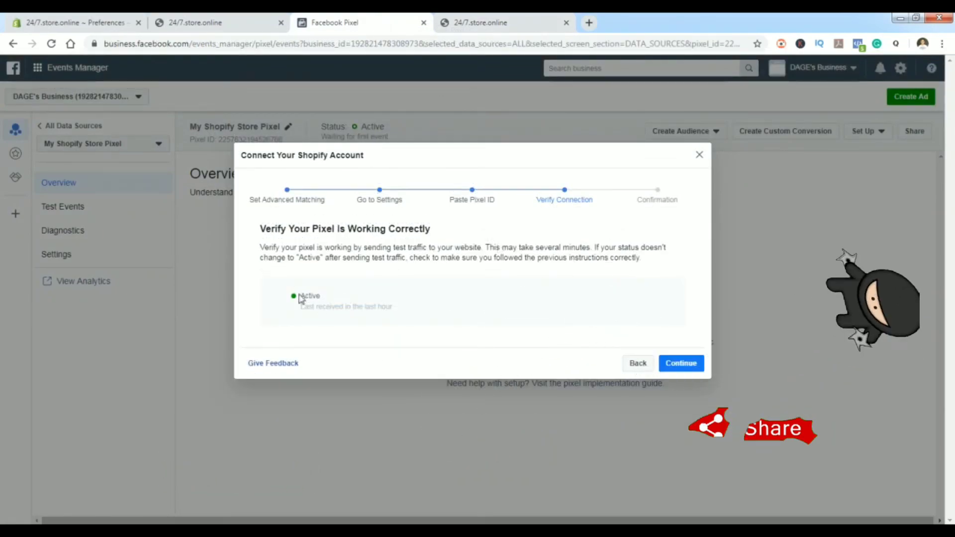
pyautogui.click(683, 371)
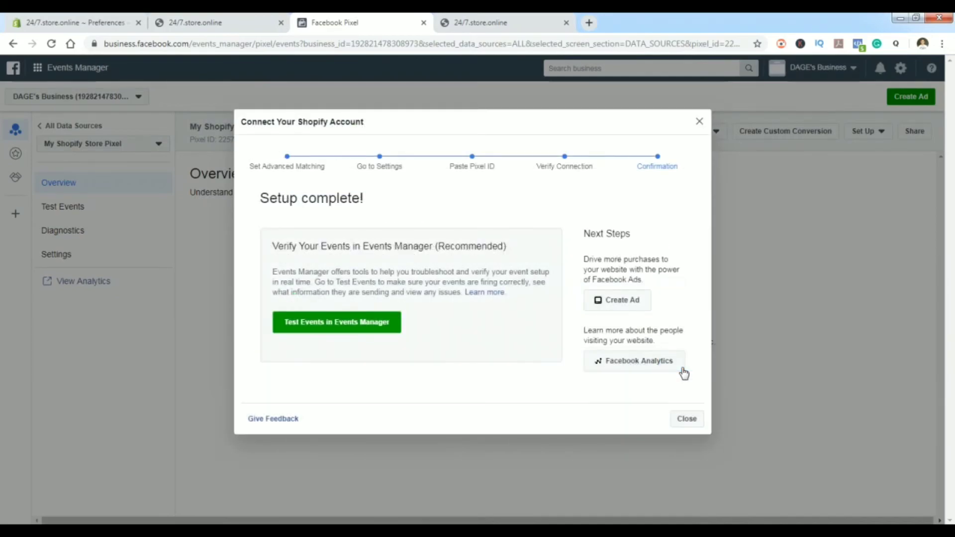
pyautogui.click(687, 420)
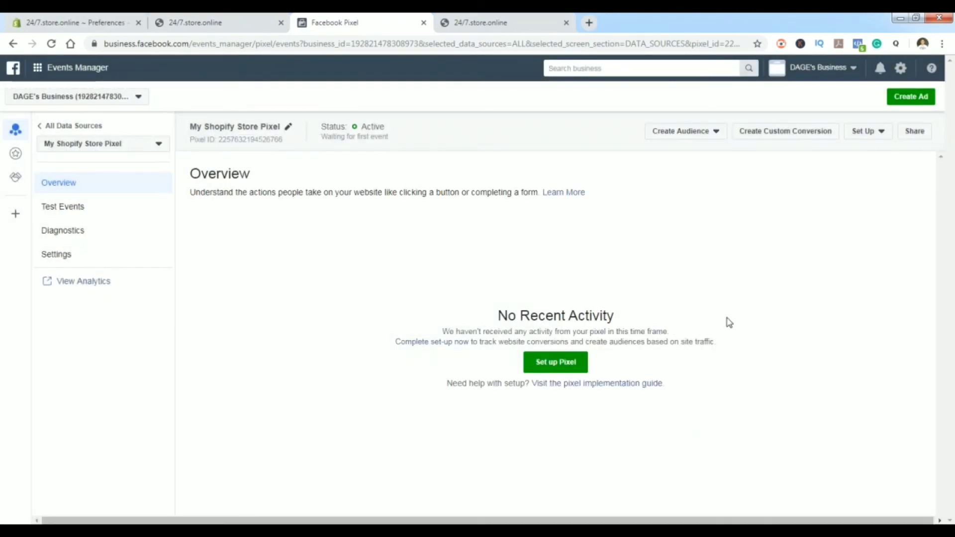